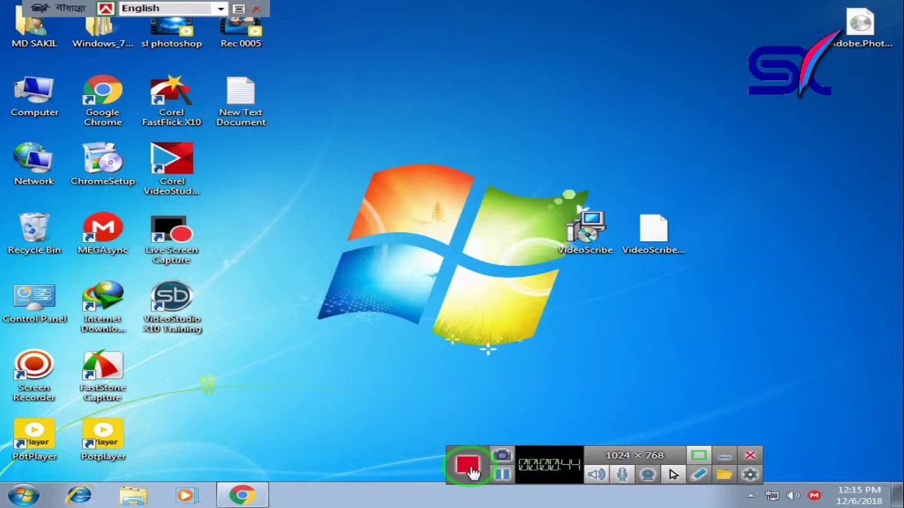
Launch the VideoScribe installer and keep the default C:\Program Files\Sparkol\Sparkol VideoScribe\ folder.
{"action": "right_click", "coordinate": [495, 28]}
{"action": "left_click", "coordinate": [545, 70]}
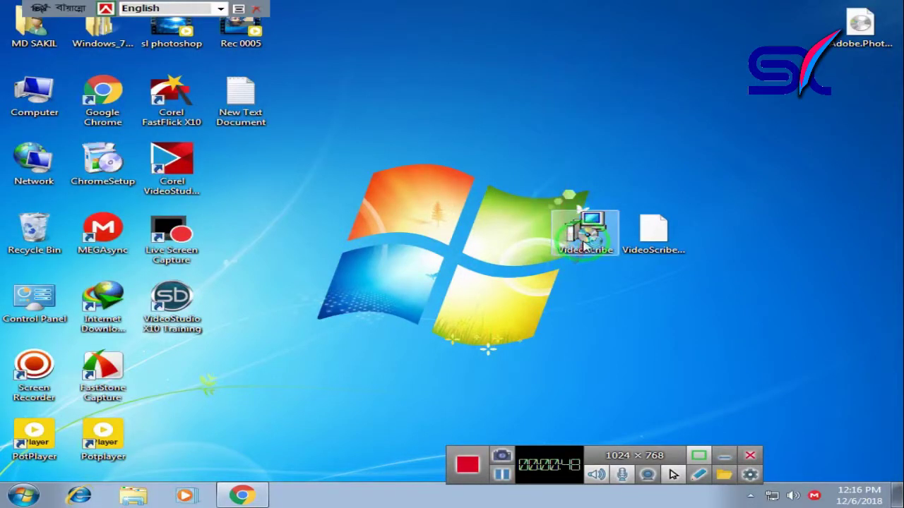
{"action": "right_click", "coordinate": [579, 231]}
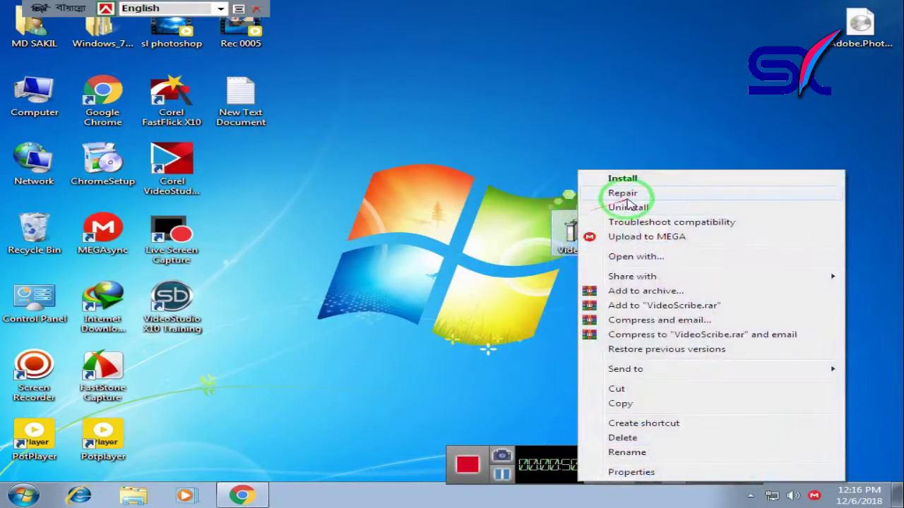
{"action": "left_click", "coordinate": [561, 221]}
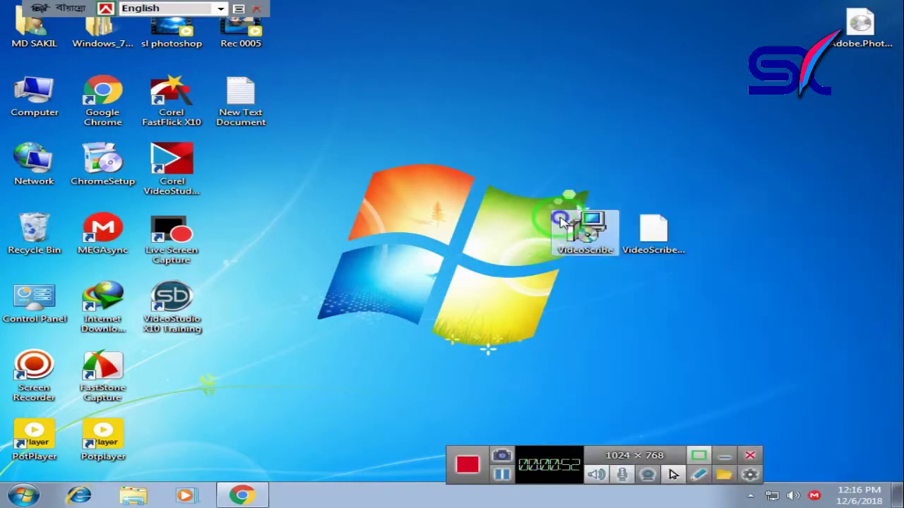
{"action": "right_click", "coordinate": [561, 222]}
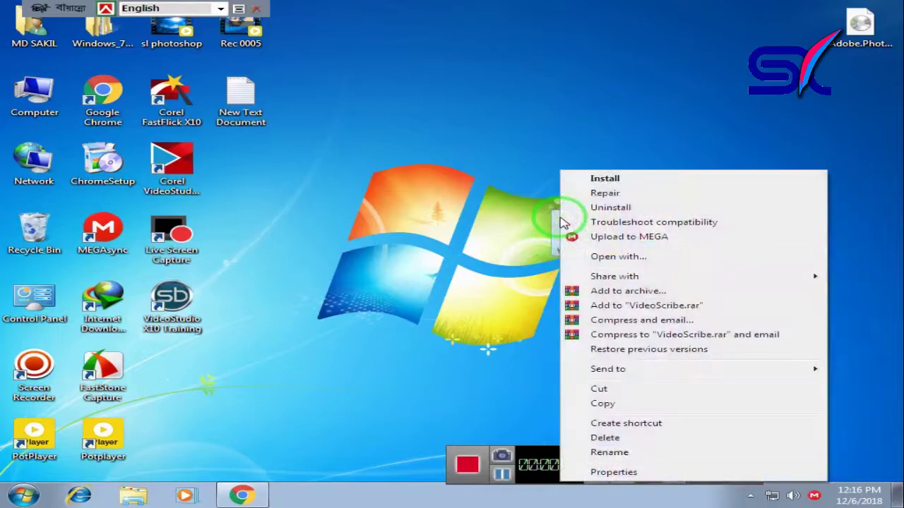
{"action": "left_click", "coordinate": [604, 178]}
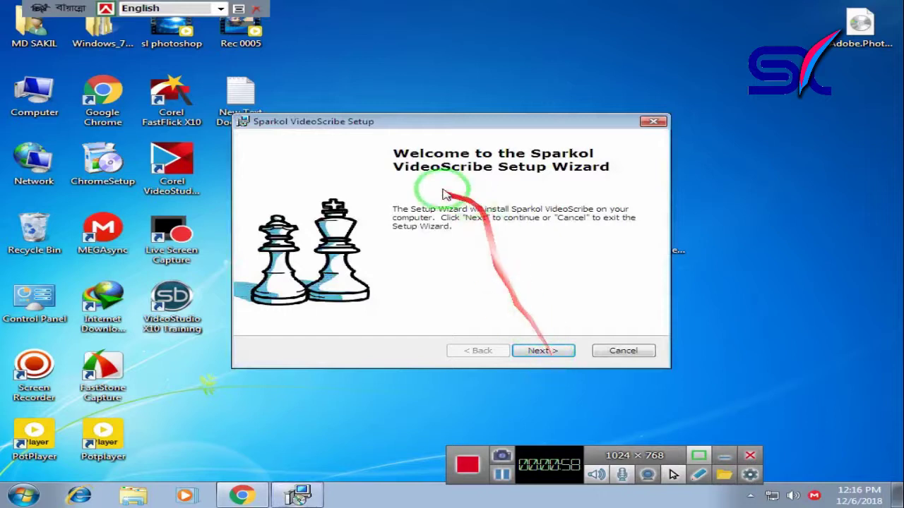
{"action": "left_click", "coordinate": [531, 353]}
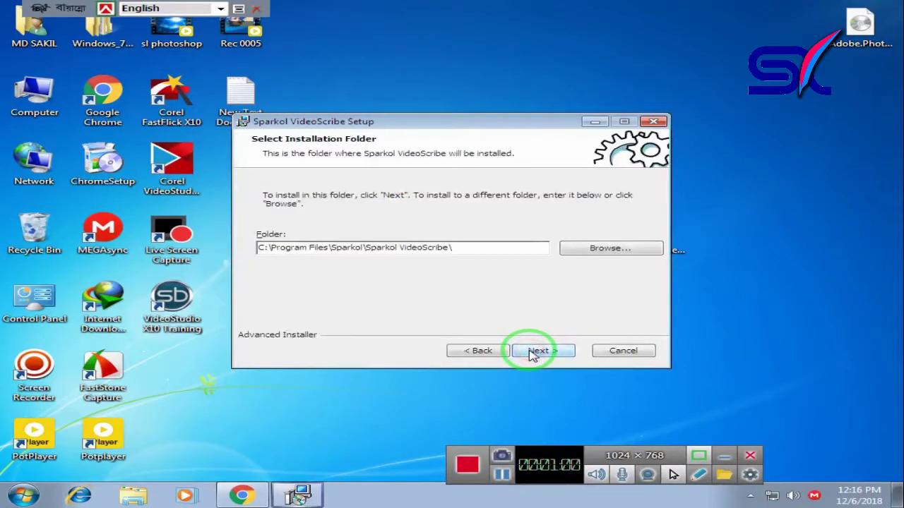
{"action": "left_click", "coordinate": [531, 353]}
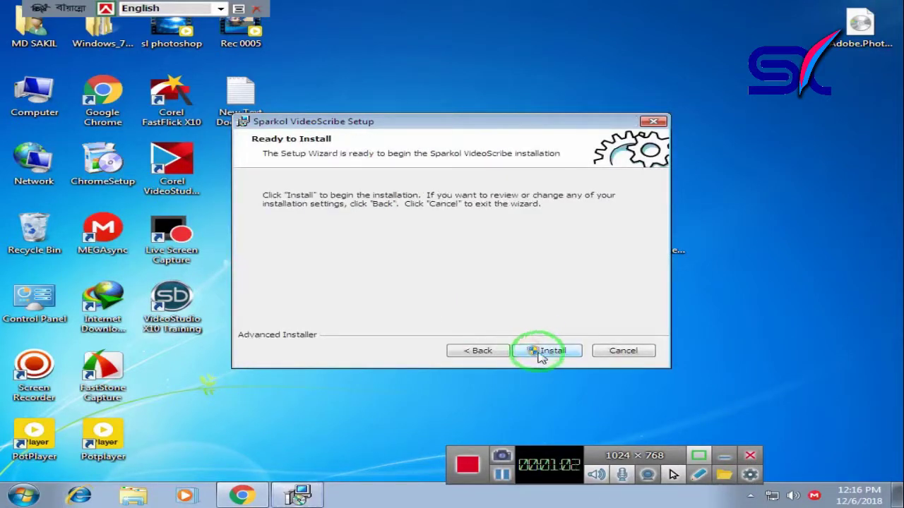
Run the installation to completion, refreshing the desktop until the VideoScribe shortcut appears.
{"action": "left_click", "coordinate": [543, 355]}
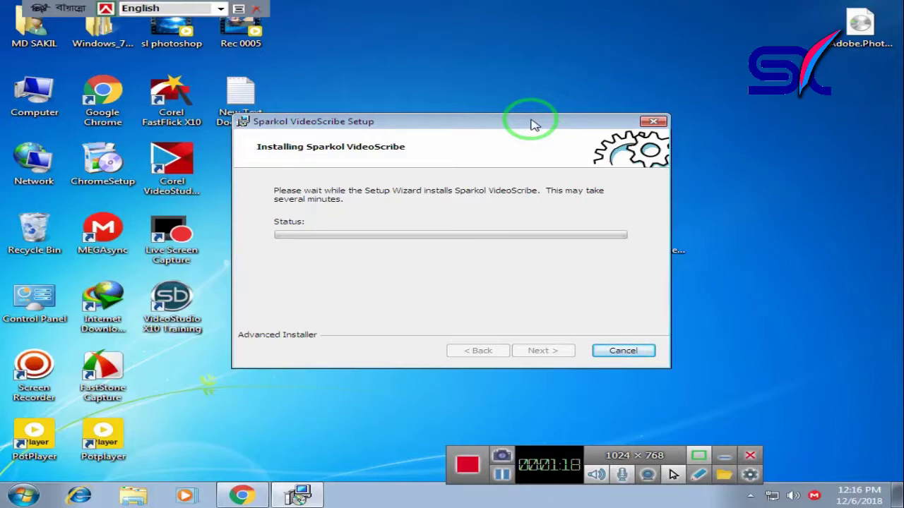
{"action": "left_click_drag", "start_coordinate": [524, 127], "coordinate": [733, 124]}
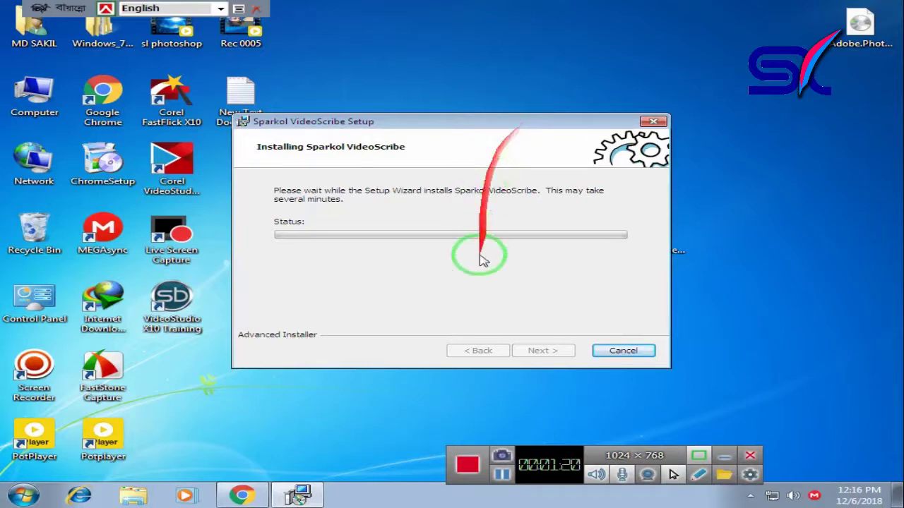
{"action": "right_click", "coordinate": [724, 107]}
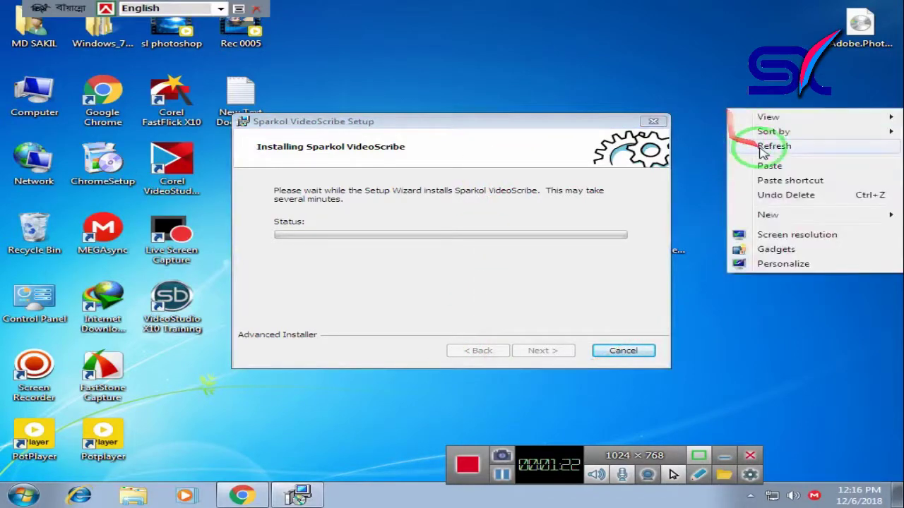
{"action": "left_click", "coordinate": [765, 146]}
{"action": "right_click", "coordinate": [745, 106]}
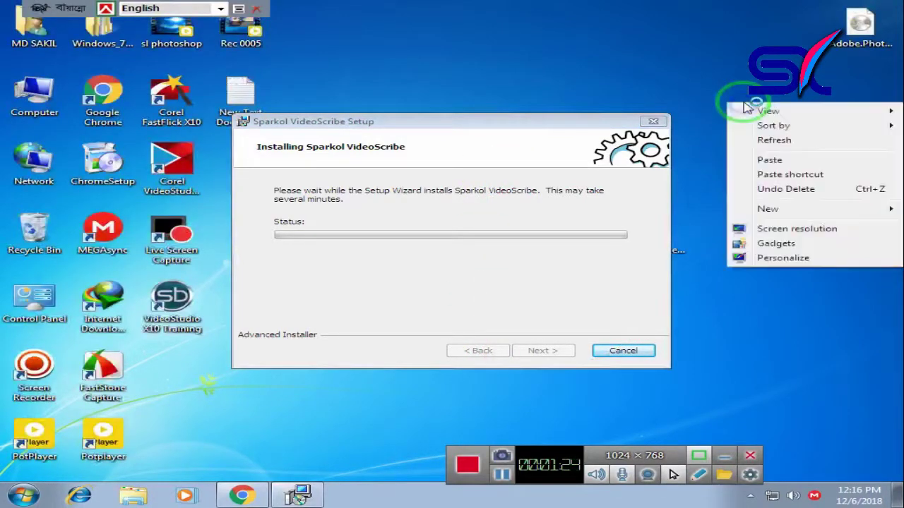
{"action": "left_click", "coordinate": [767, 139]}
{"action": "right_click", "coordinate": [737, 82]}
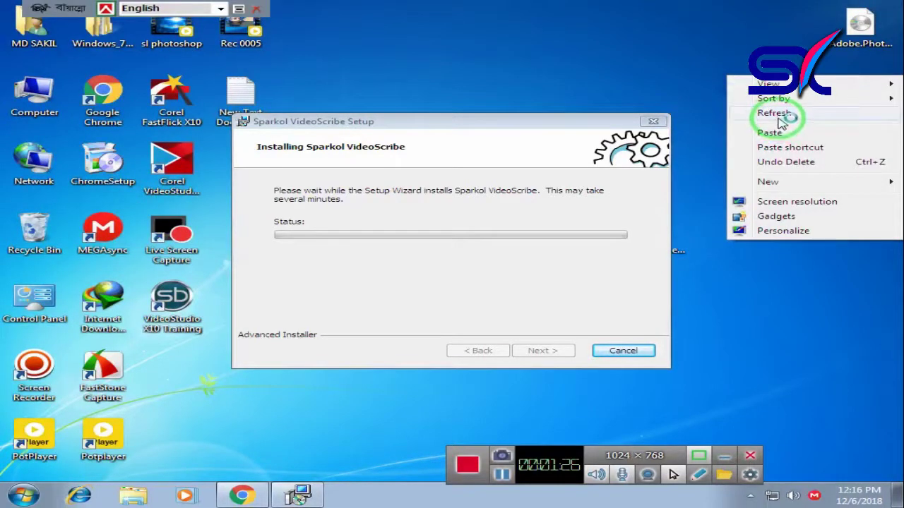
{"action": "left_click", "coordinate": [764, 114]}
{"action": "right_click", "coordinate": [728, 80]}
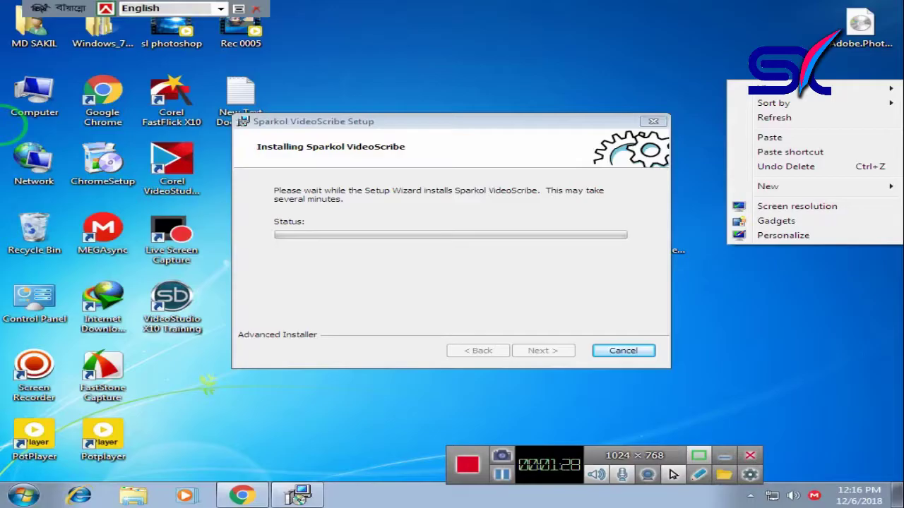
{"action": "left_click", "coordinate": [542, 265]}
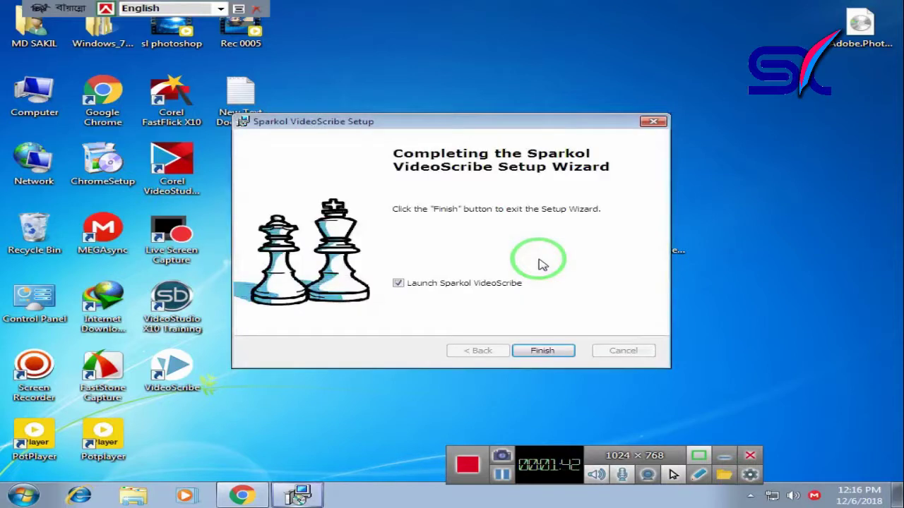
Finish the setup wizard and select the new VideoScribe desktop shortcut.
{"action": "left_click", "coordinate": [538, 353]}
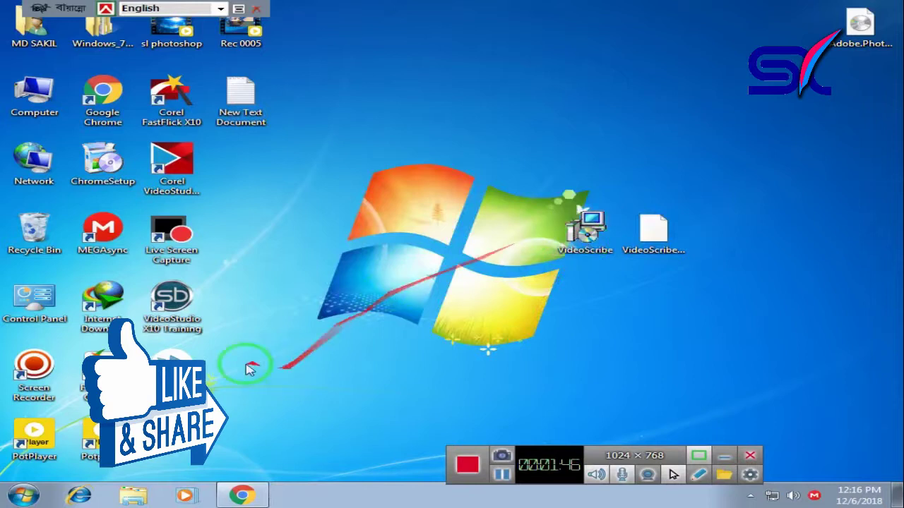
{"action": "left_click", "coordinate": [578, 101]}
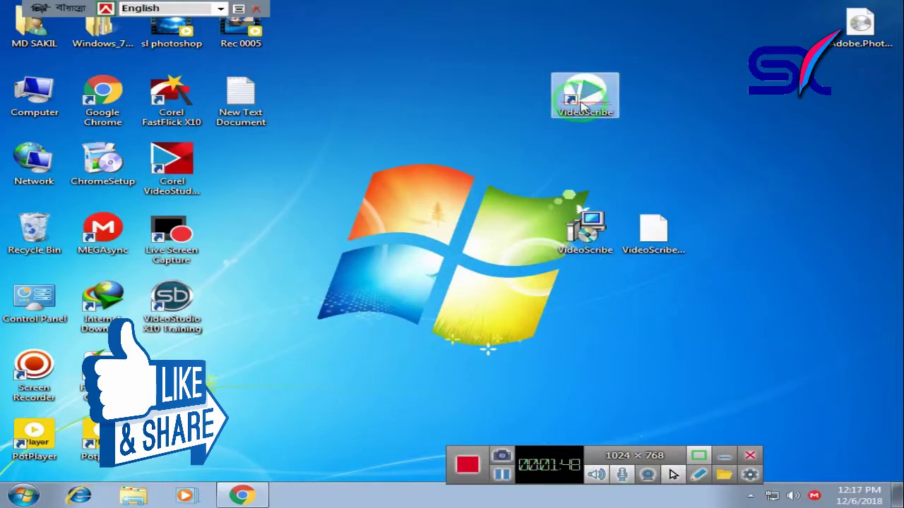
{"action": "left_click", "coordinate": [586, 101]}
{"action": "left_click", "coordinate": [588, 103]}
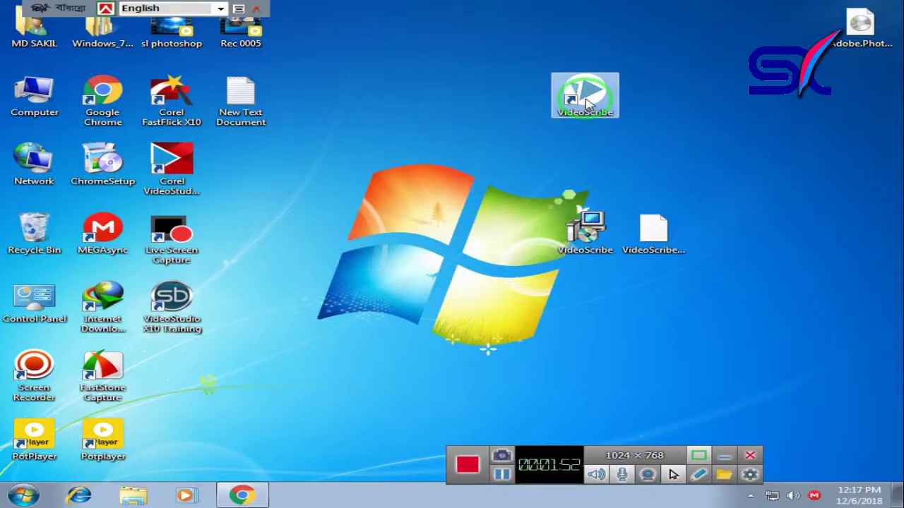
{"action": "double_click", "coordinate": [586, 103]}
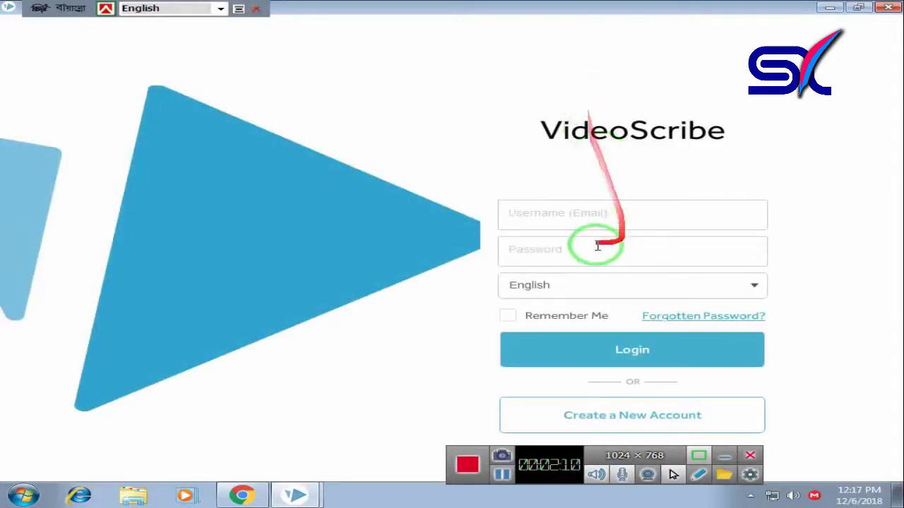
{"action": "left_click", "coordinate": [565, 215]}
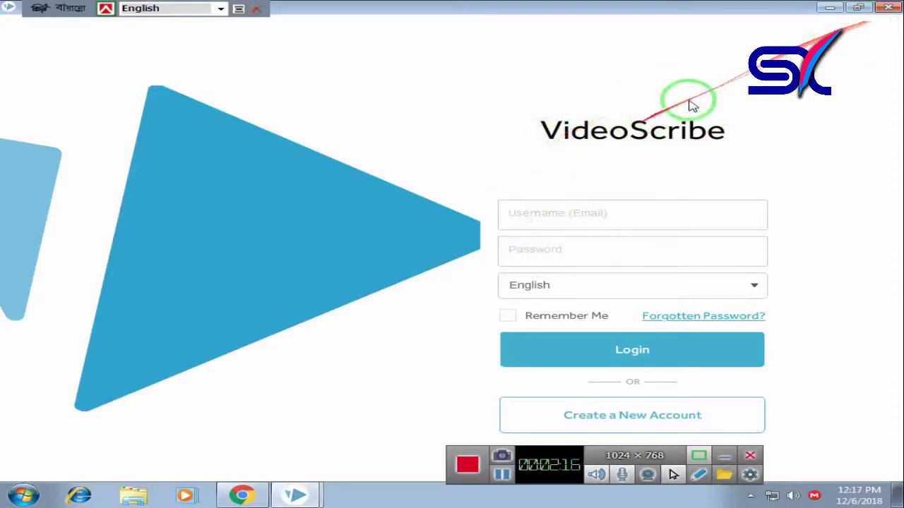
{"action": "left_click", "coordinate": [883, 10]}
{"action": "left_click", "coordinate": [592, 286]}
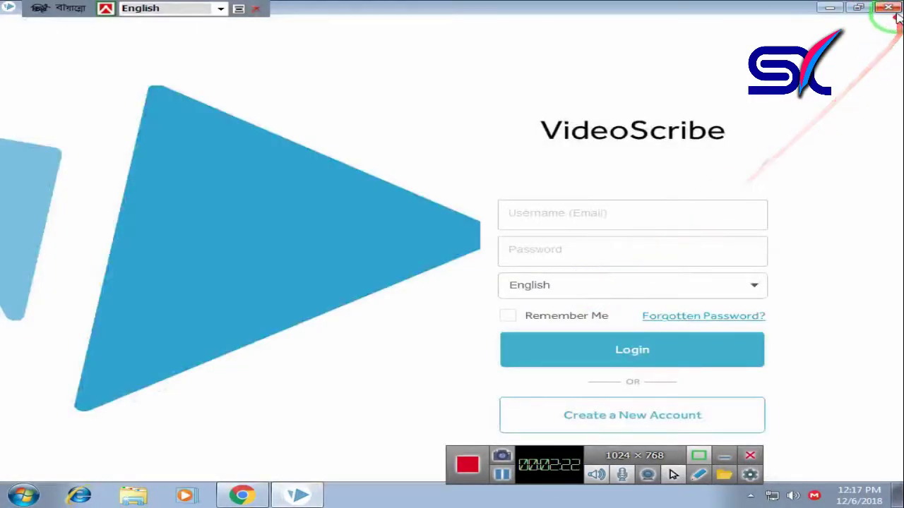
{"action": "left_click", "coordinate": [888, 9]}
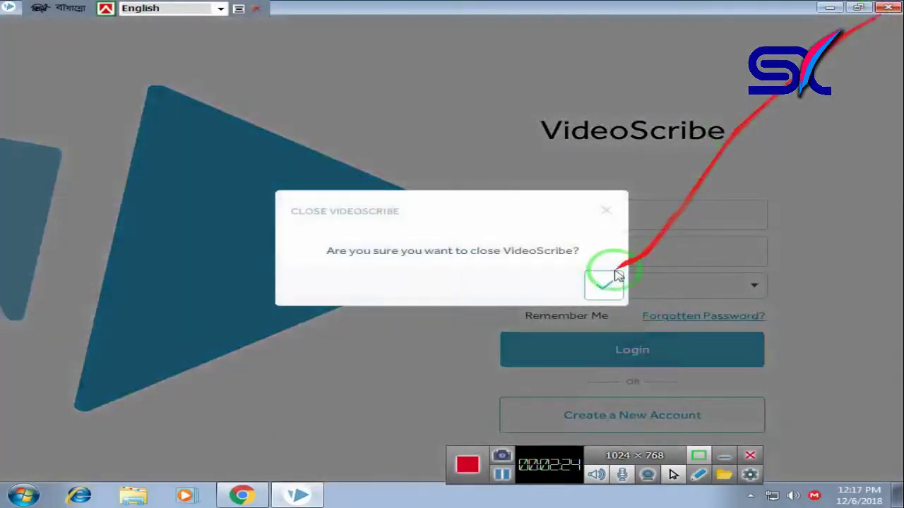
Confirm closing VideoScribe and copy the VideoScribeBin file from the desktop.
{"action": "left_click", "coordinate": [604, 285]}
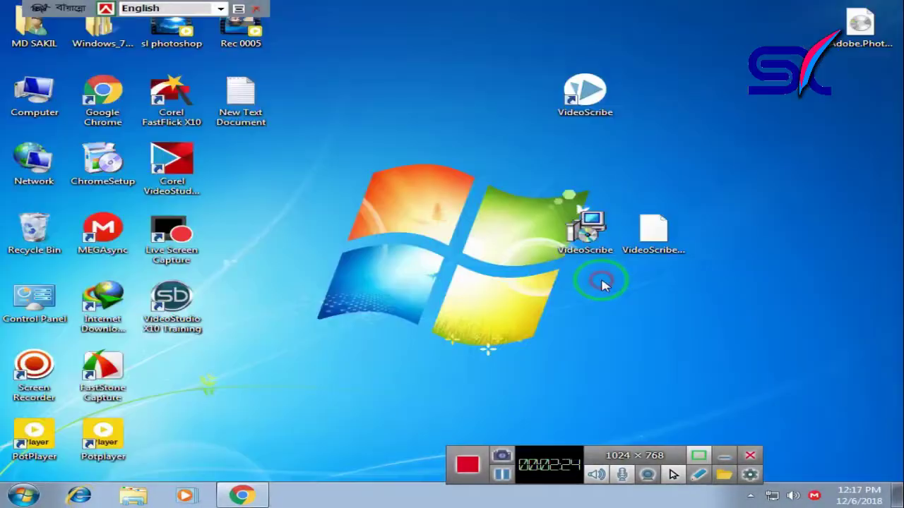
{"action": "left_click", "coordinate": [651, 233]}
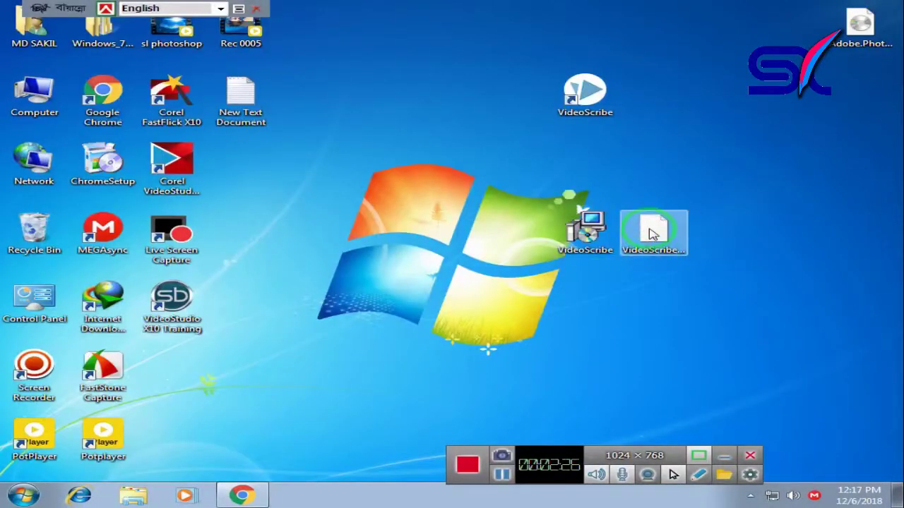
{"action": "right_click", "coordinate": [651, 233]}
{"action": "right_click", "coordinate": [648, 229]}
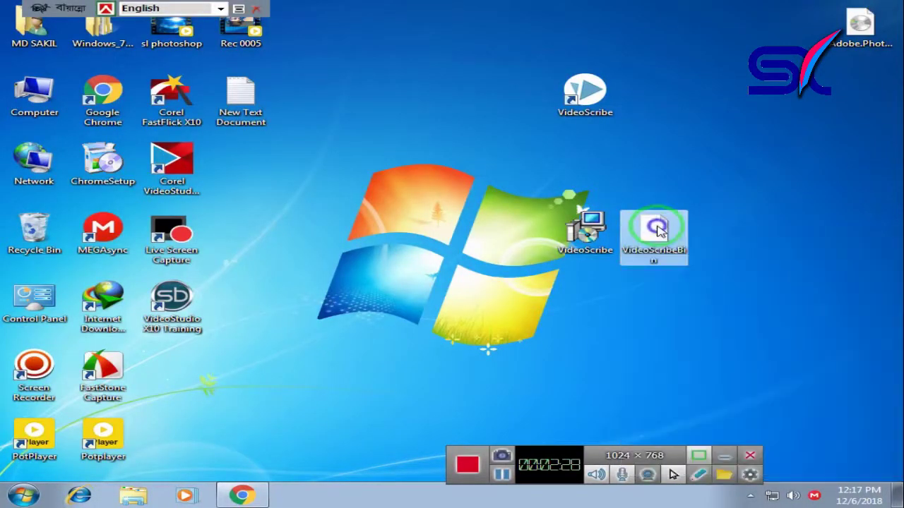
{"action": "left_click", "coordinate": [663, 398]}
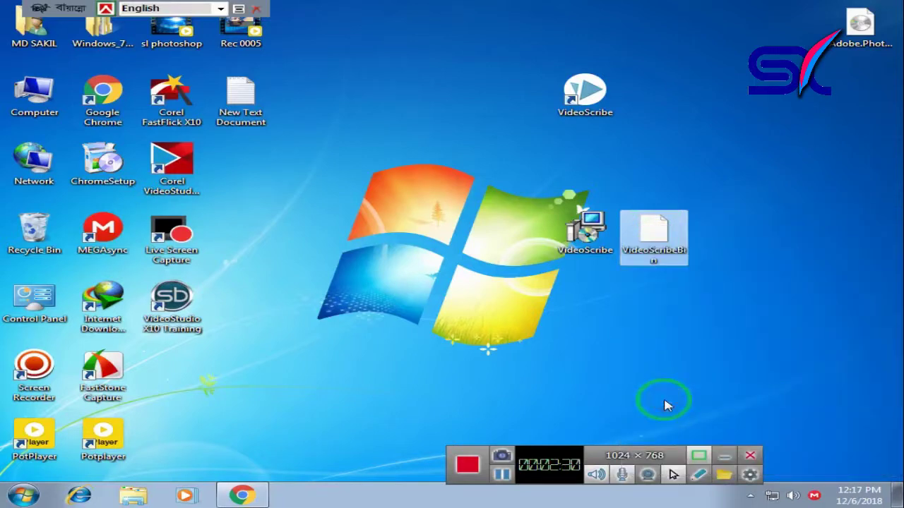
Open the file location of the VideoScribe shortcut in Explorer.
{"action": "left_click", "coordinate": [589, 94]}
{"action": "right_click", "coordinate": [589, 93]}
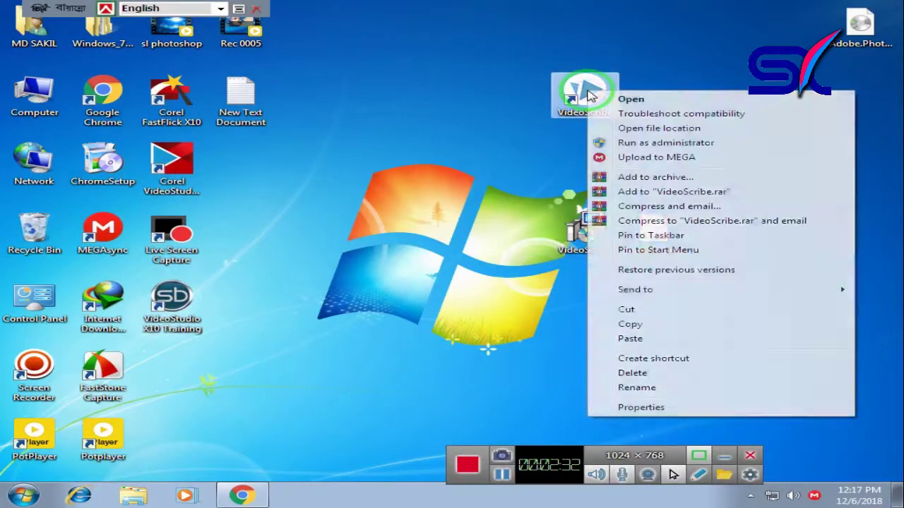
{"action": "left_click", "coordinate": [646, 130]}
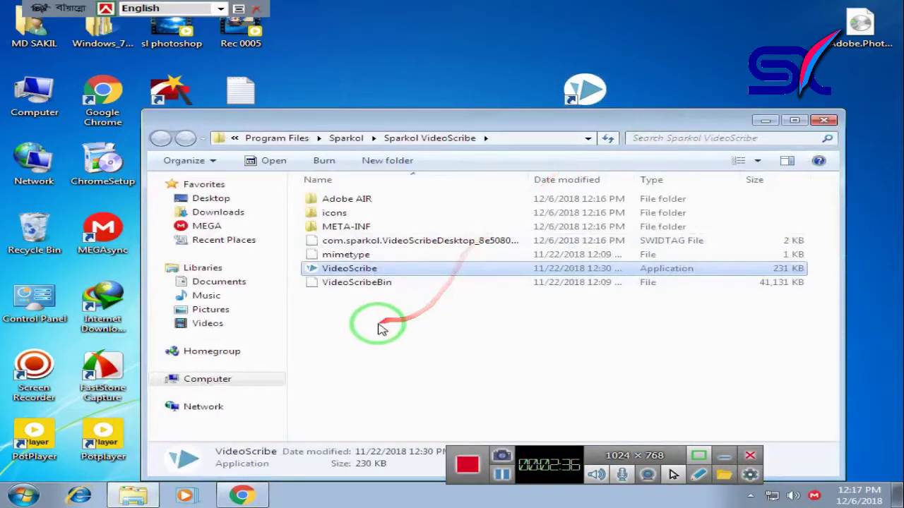
Paste VideoScribeBin into the program folder, replacing the original with administrator permission.
{"action": "right_click", "coordinate": [379, 324]}
{"action": "left_click", "coordinate": [421, 226]}
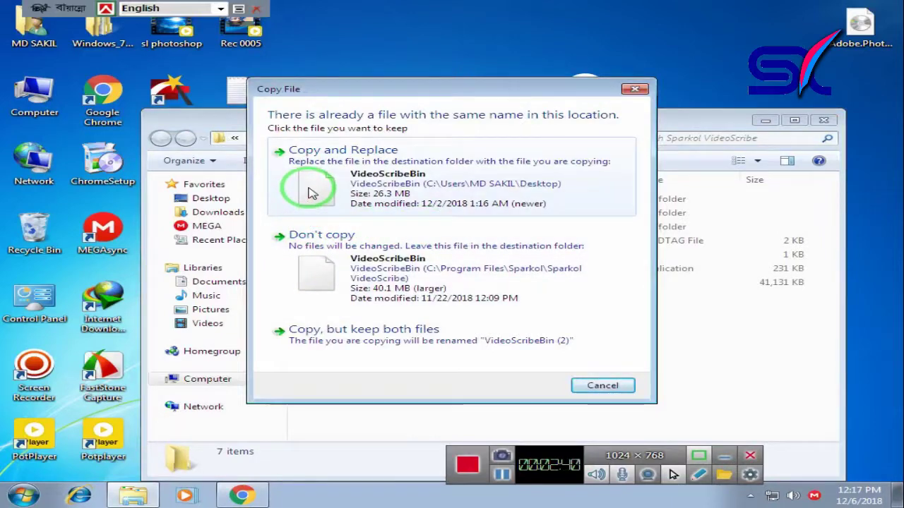
{"action": "left_click", "coordinate": [312, 195]}
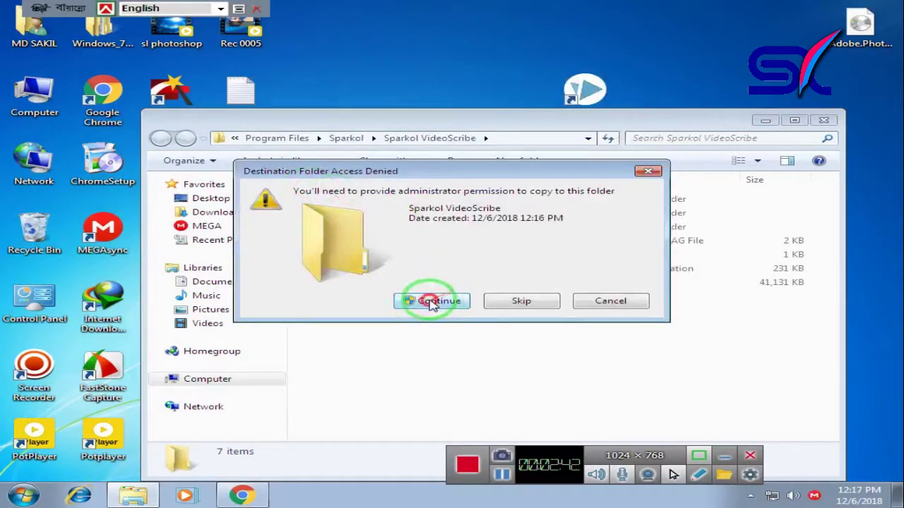
{"action": "left_click", "coordinate": [427, 300]}
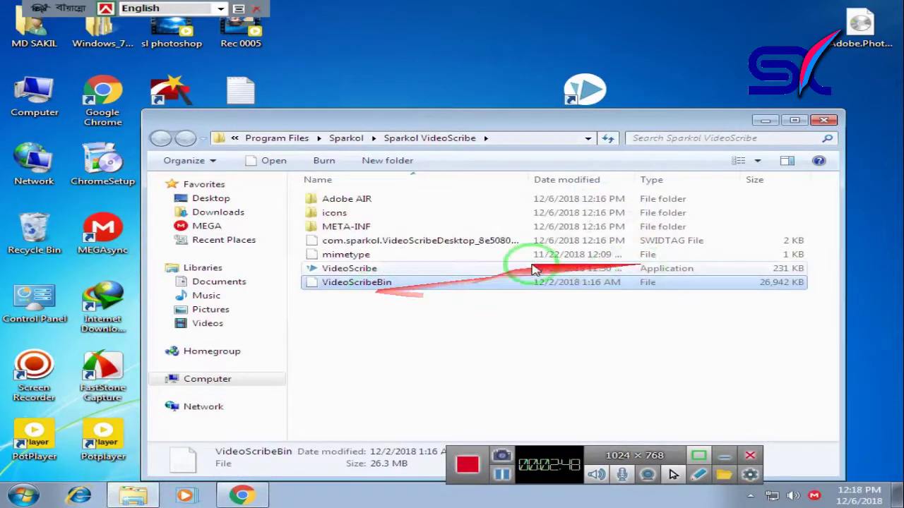
Close Explorer and launch VideoScribe from its desktop shortcut.
{"action": "left_click", "coordinate": [826, 121]}
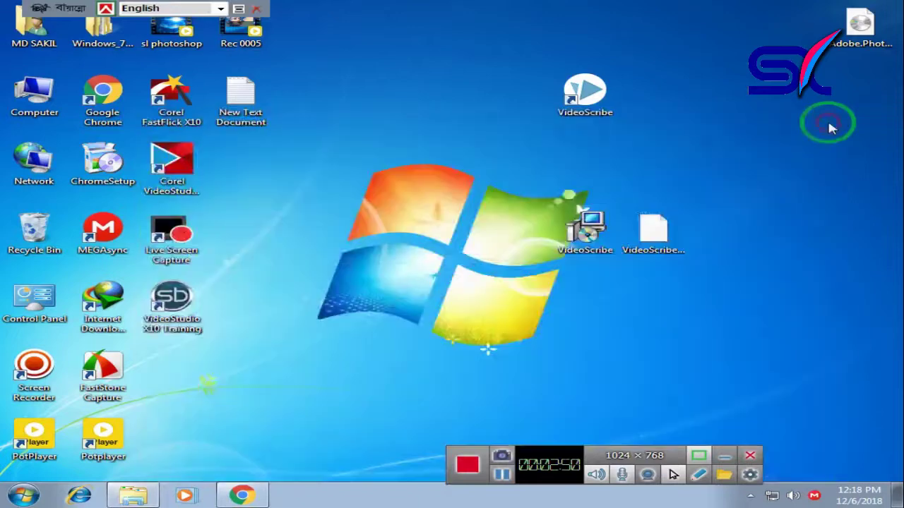
{"action": "left_click", "coordinate": [593, 91]}
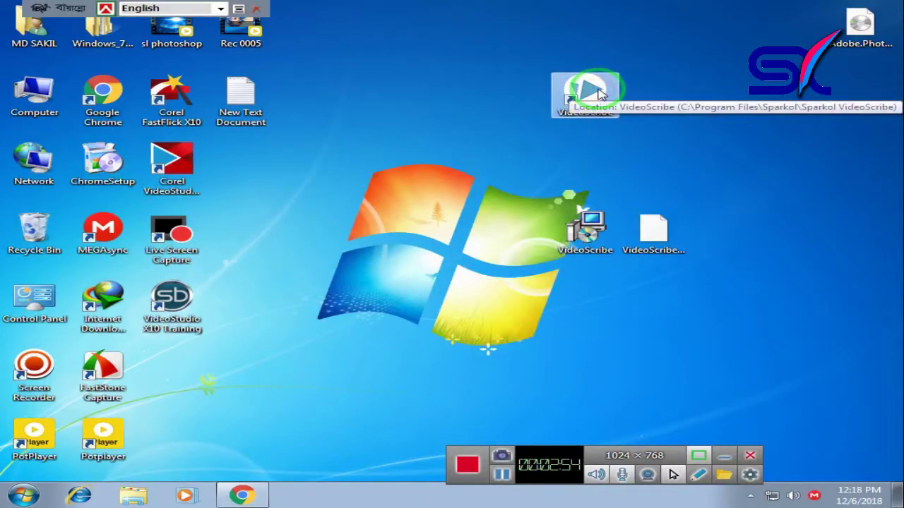
{"action": "double_click", "coordinate": [577, 98]}
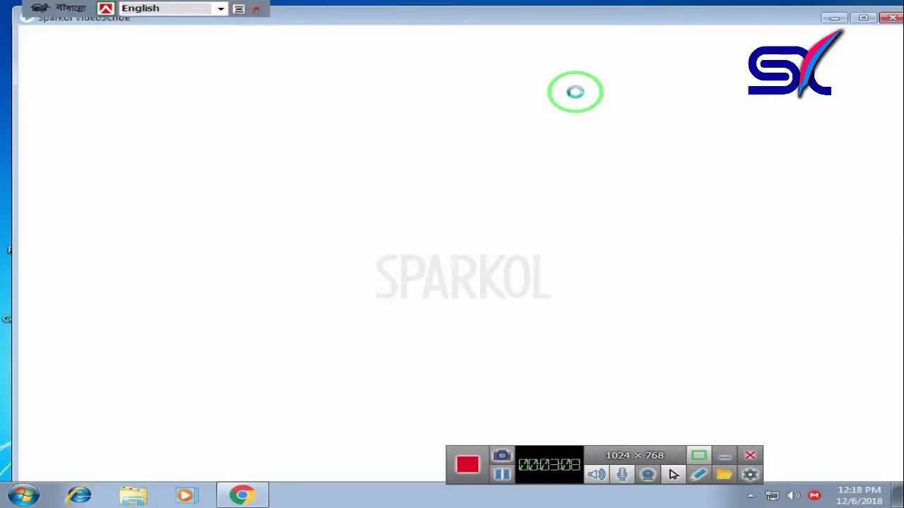
{"action": "right_click", "coordinate": [575, 93]}
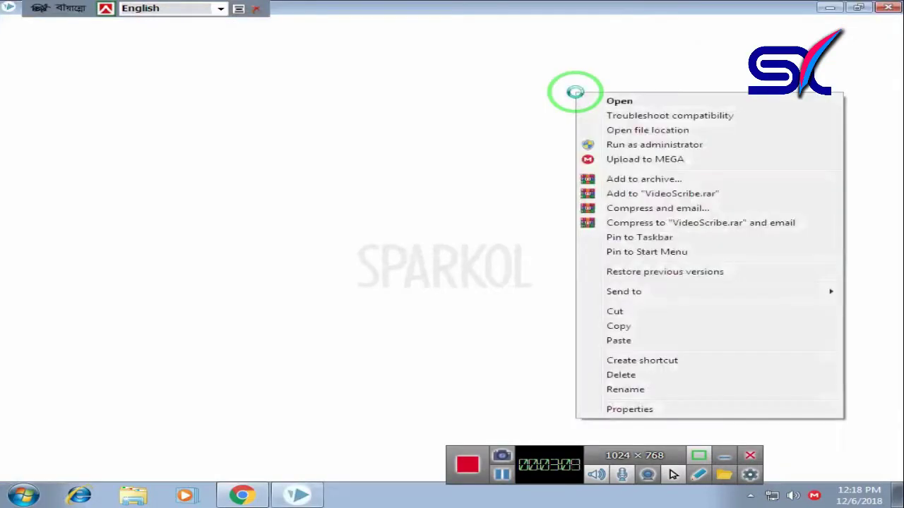
{"action": "left_click", "coordinate": [512, 117]}
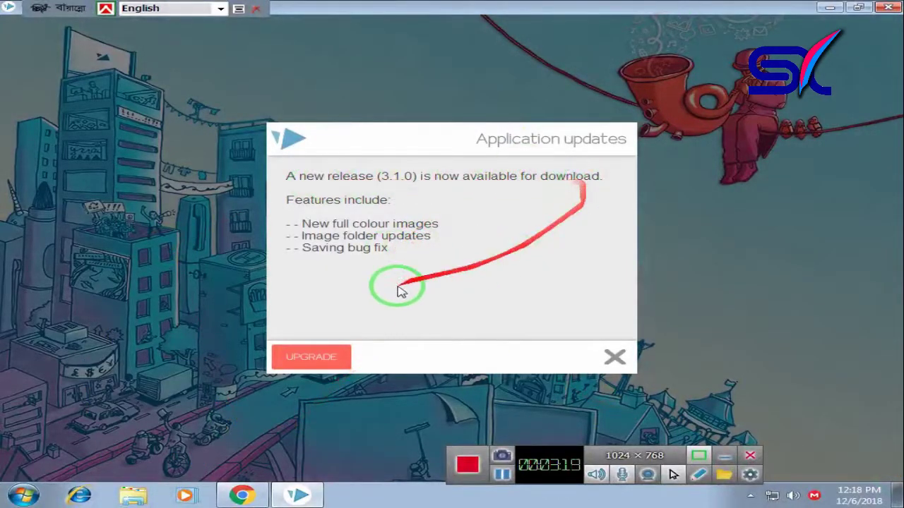
Skip the 3.1.0 update, continue in offline mode and accept the terms of use.
{"action": "left_click", "coordinate": [612, 356]}
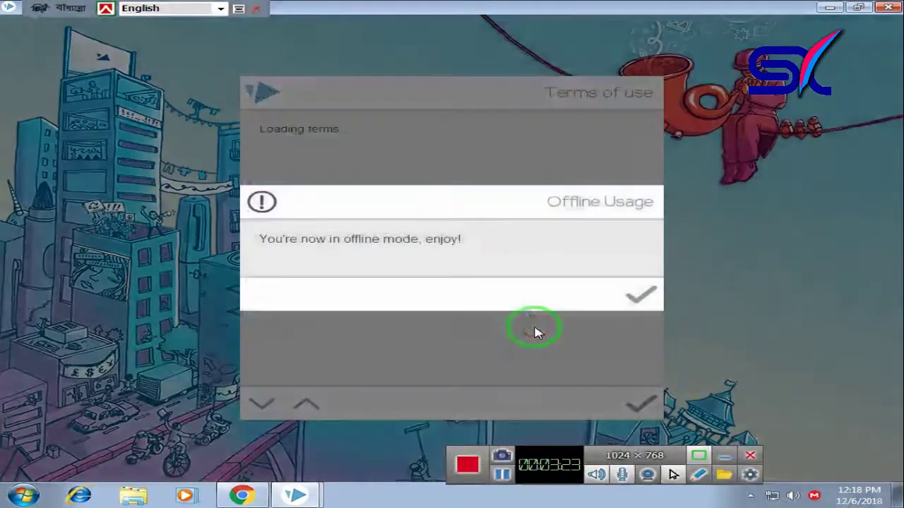
{"action": "left_click", "coordinate": [635, 301]}
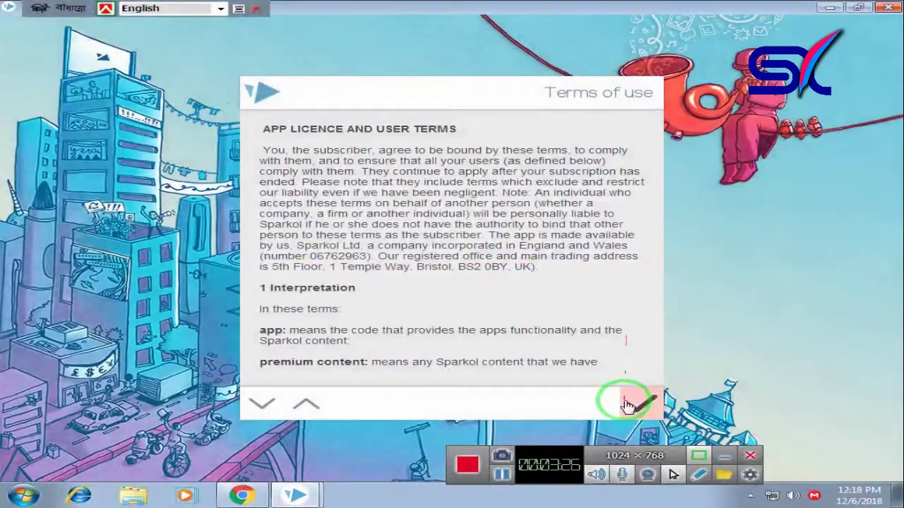
{"action": "left_click", "coordinate": [632, 400]}
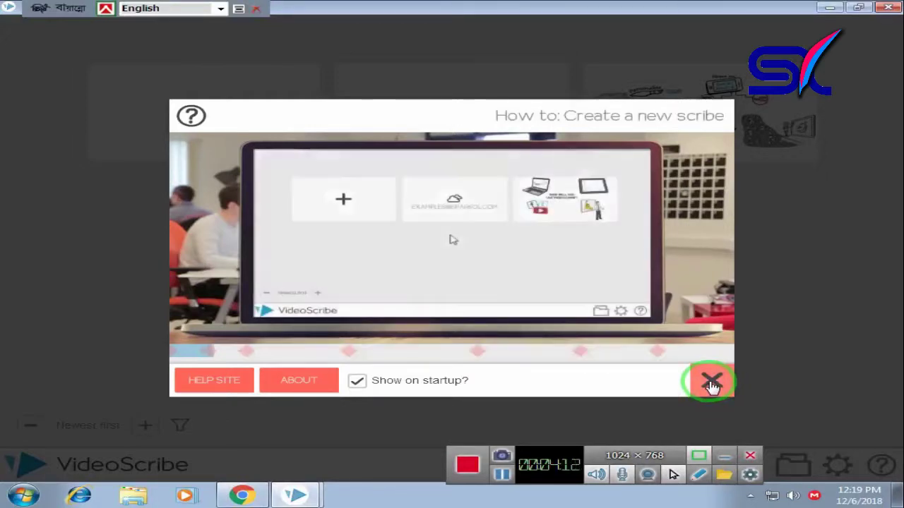
Close the tutorial and update notice, create a blank scribe, then quit VideoScribe.
{"action": "left_click", "coordinate": [711, 384]}
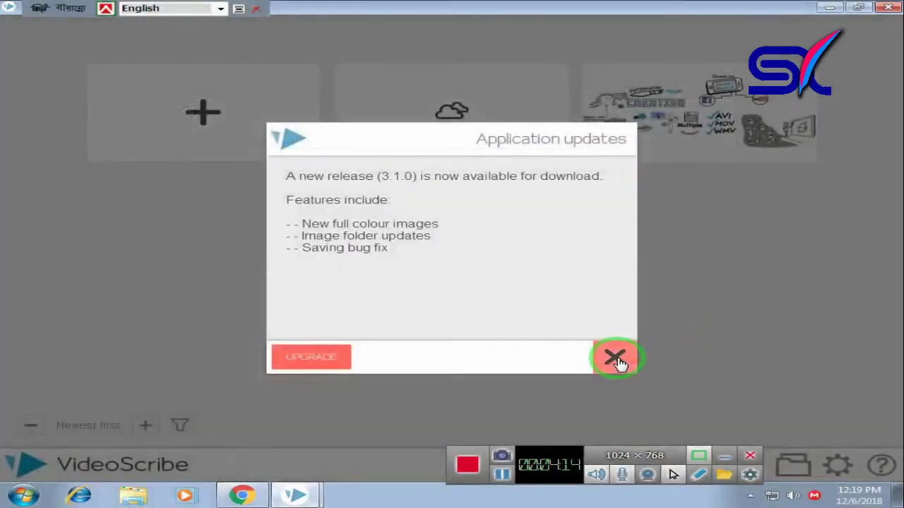
{"action": "left_click", "coordinate": [617, 360]}
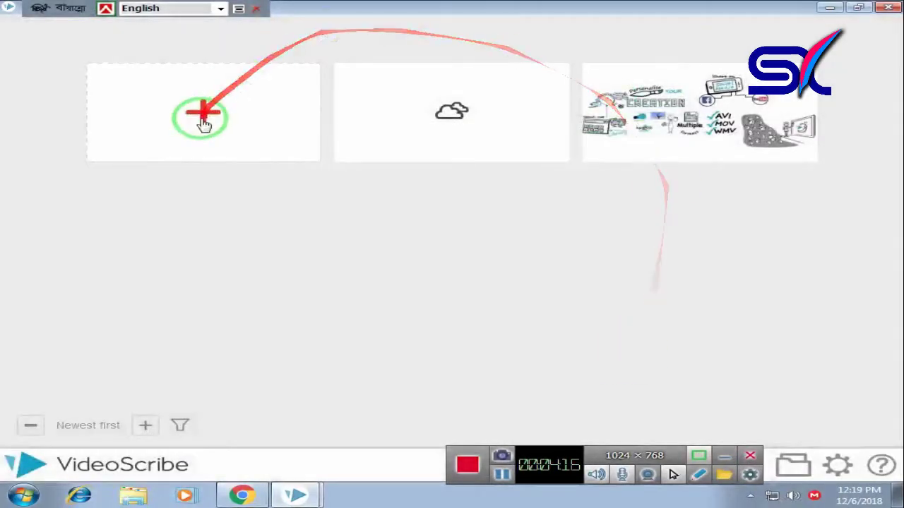
{"action": "left_click", "coordinate": [196, 116]}
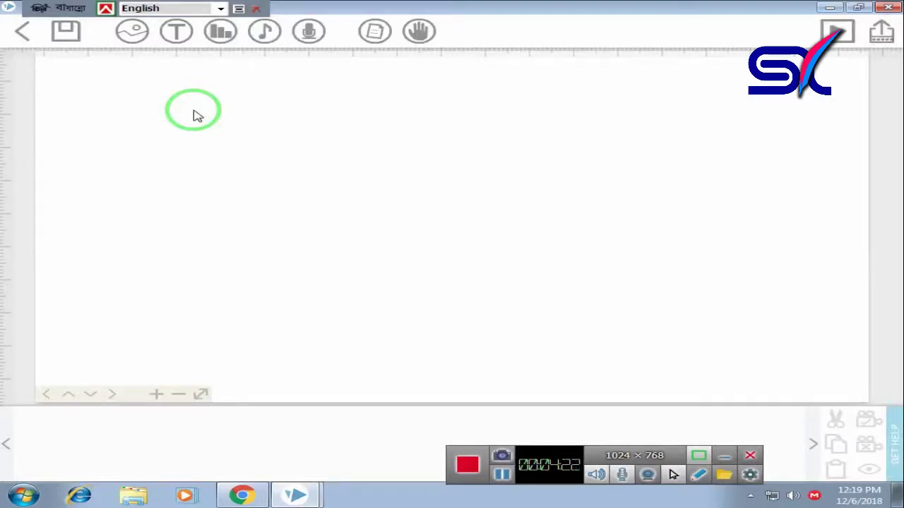
{"action": "left_click", "coordinate": [886, 9]}
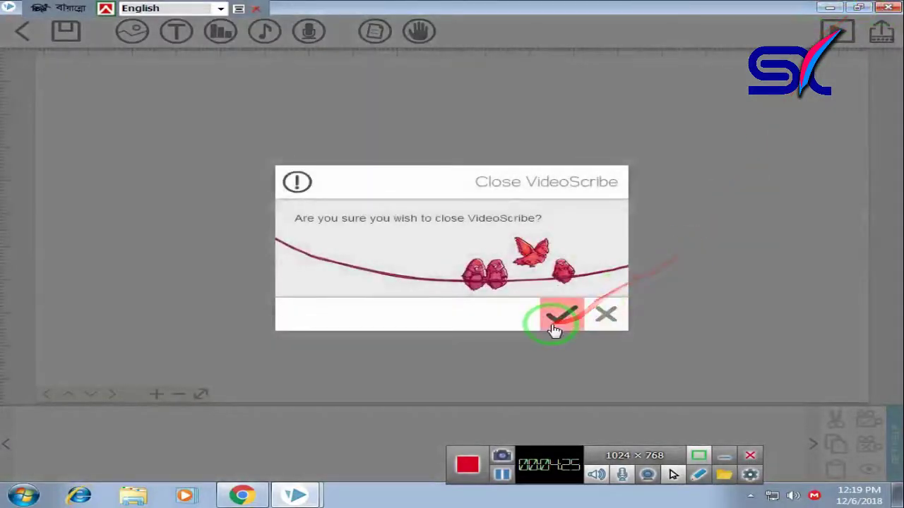
{"action": "left_click", "coordinate": [557, 316]}
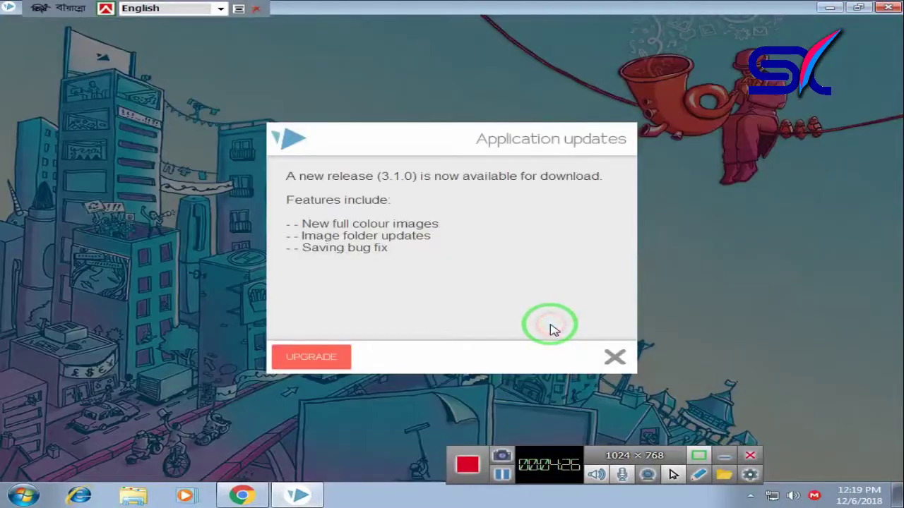
Dismiss the update notice and follow 'Create new account' to the videoscribe.co login page.
{"action": "left_click", "coordinate": [610, 360]}
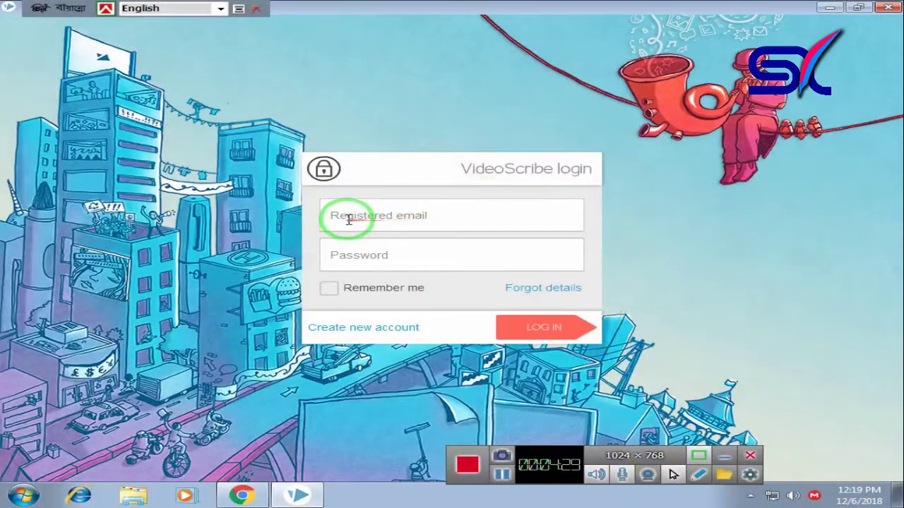
{"action": "left_click", "coordinate": [358, 329]}
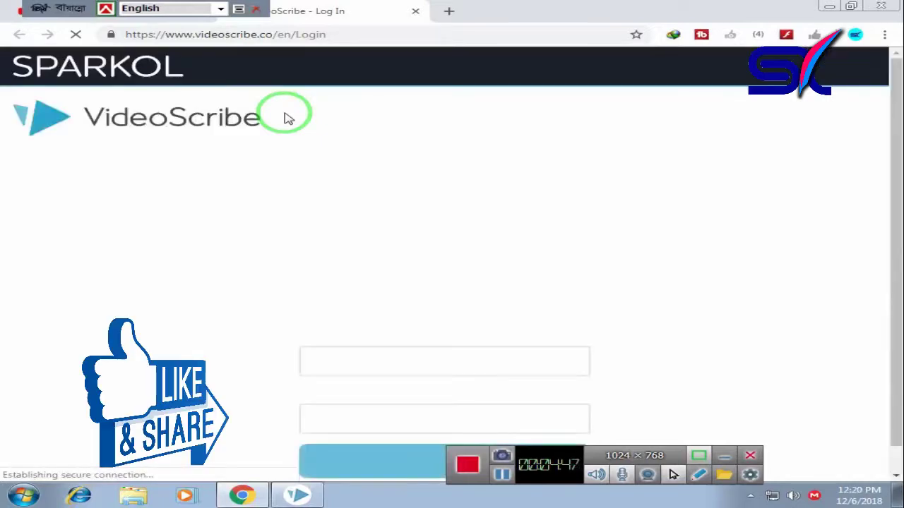
Log in on videoscribe.co with the autofilled account e-mail and the account password.
{"action": "scroll", "coordinate": [540, 295], "scroll_direction": "down", "scroll_amount": 1}
{"action": "scroll", "coordinate": [540, 295], "scroll_direction": "down", "scroll_amount": 2}
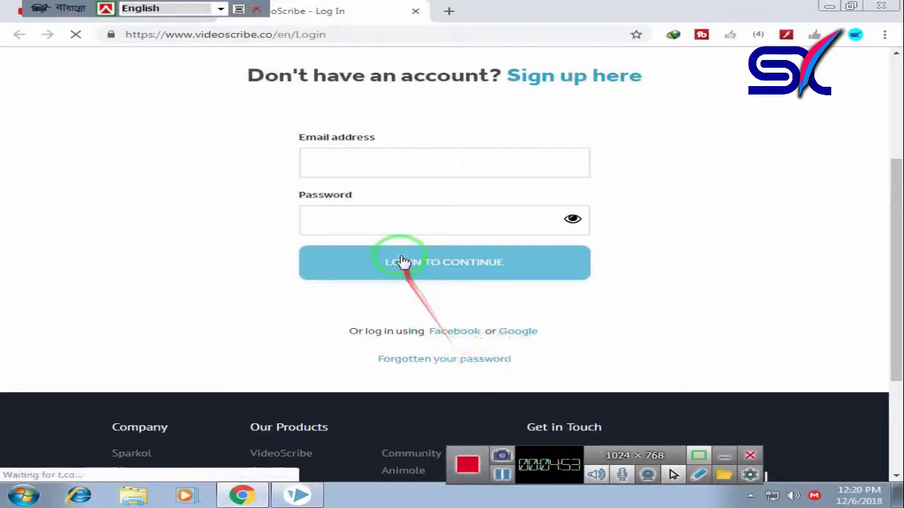
{"action": "scroll", "coordinate": [403, 258], "scroll_direction": "up", "scroll_amount": 3}
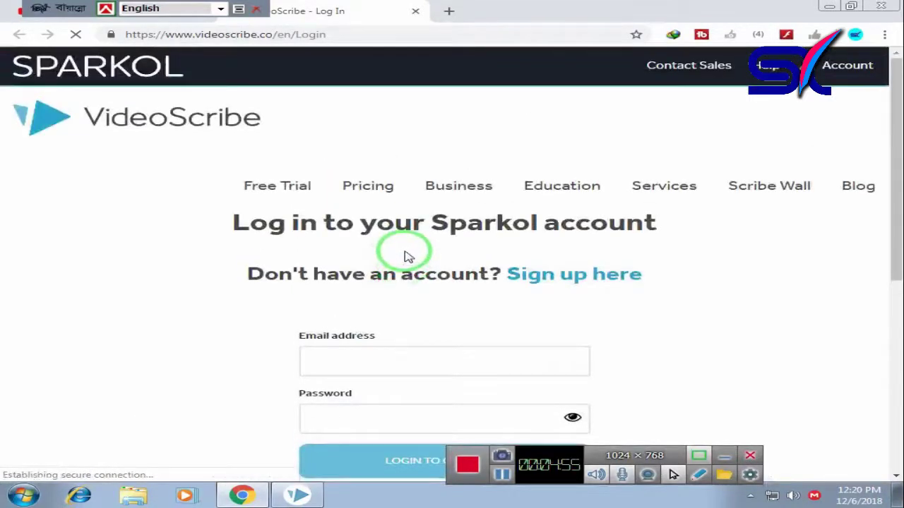
{"action": "scroll", "coordinate": [405, 255], "scroll_direction": "down", "scroll_amount": 2}
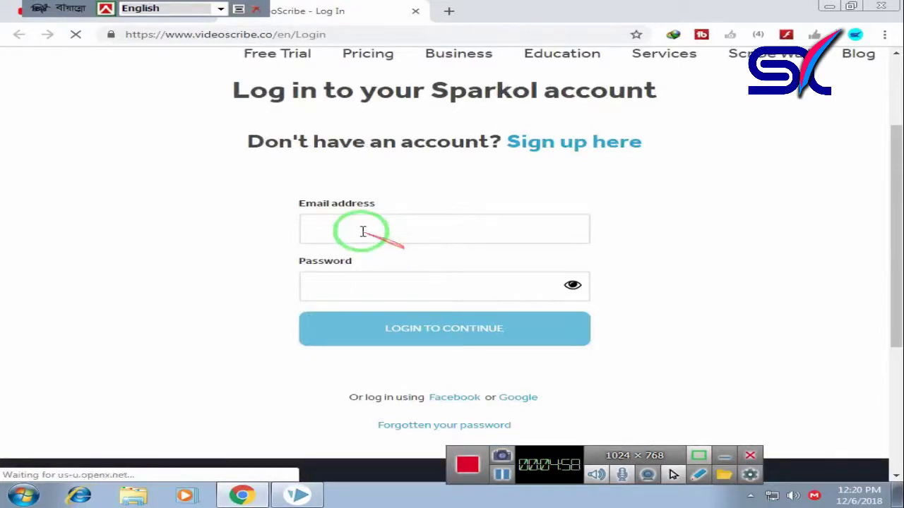
{"action": "left_click", "coordinate": [359, 226]}
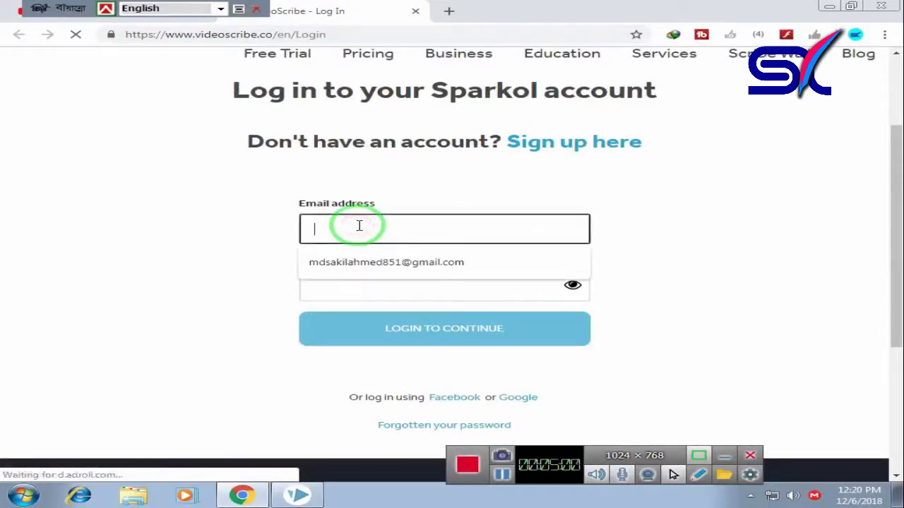
{"action": "left_click", "coordinate": [391, 262]}
{"action": "left_click", "coordinate": [361, 282]}
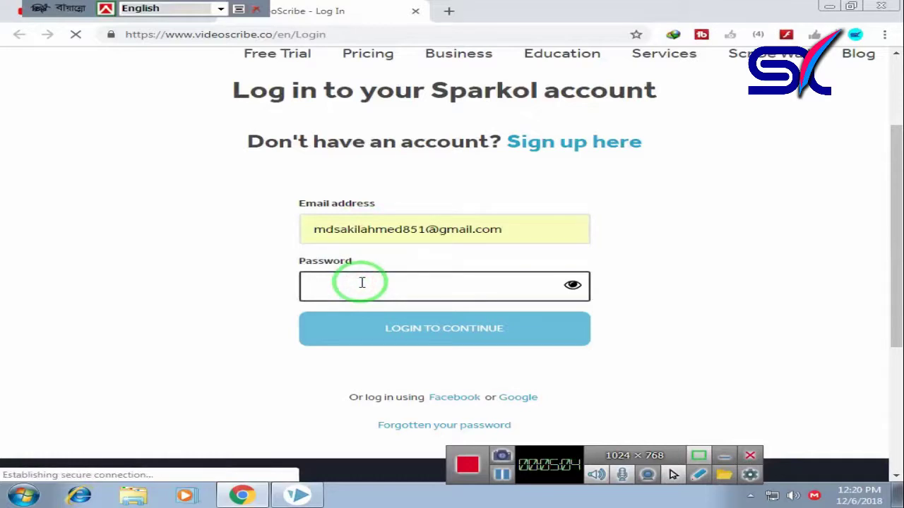
{"action": "type", "text": "**"}
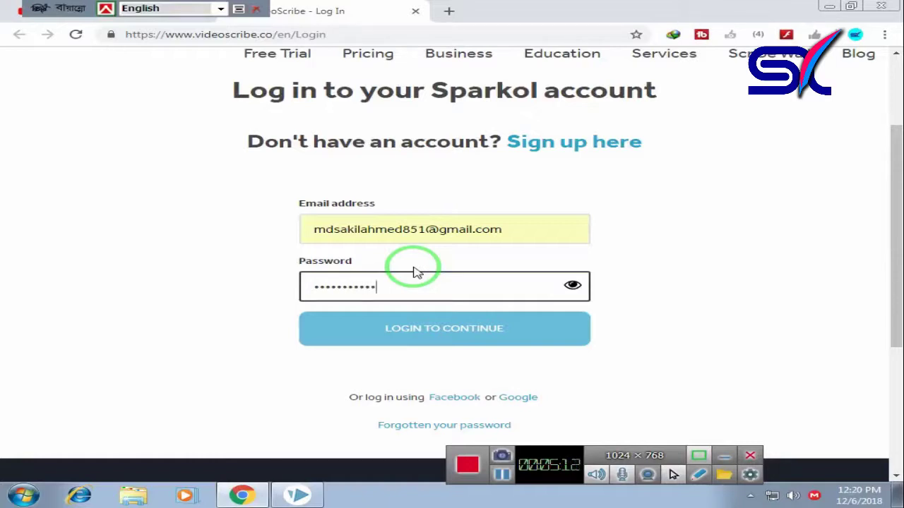
{"action": "left_click", "coordinate": [452, 325]}
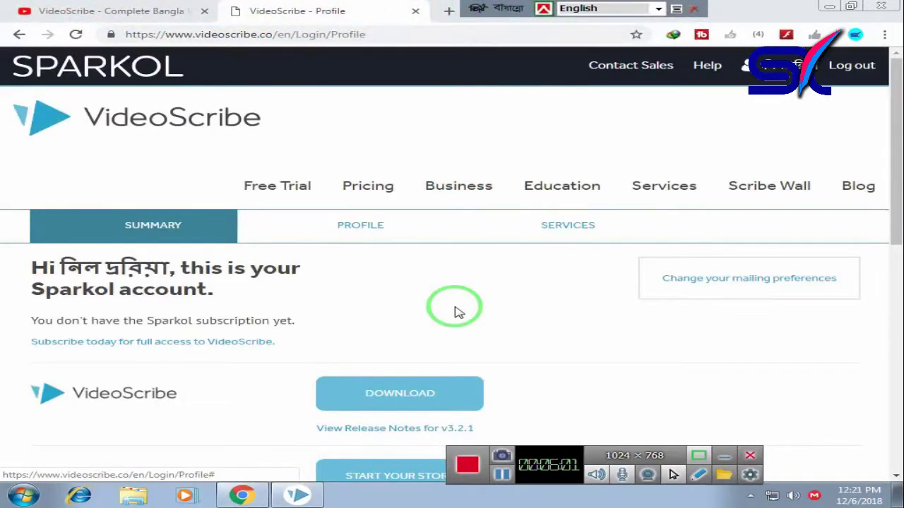
{"action": "left_click_drag", "start_coordinate": [895, 174], "coordinate": [891, 282]}
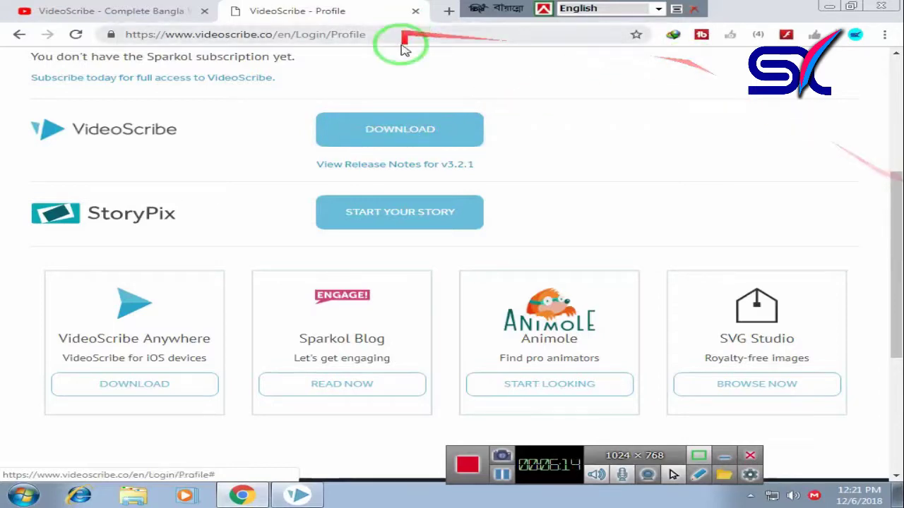
{"action": "scroll", "coordinate": [403, 70], "scroll_direction": "up", "scroll_amount": 4}
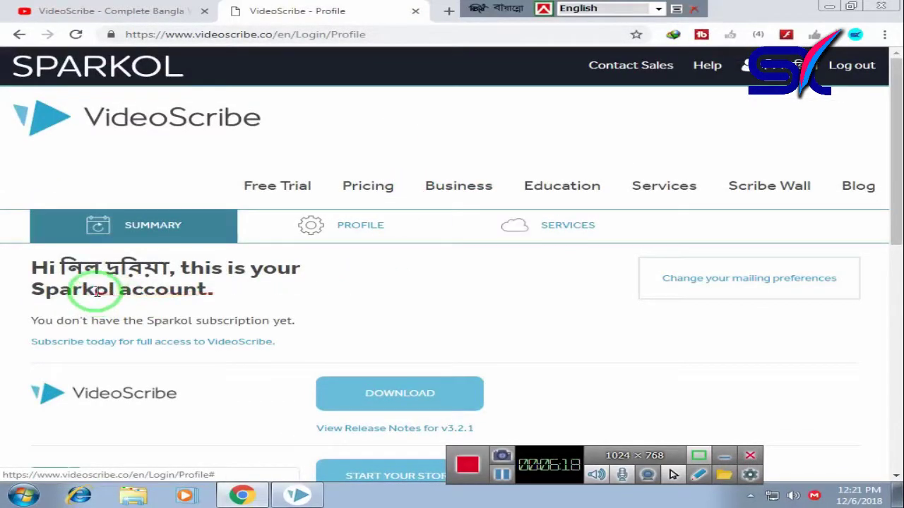
{"action": "scroll", "coordinate": [85, 283], "scroll_direction": "down", "scroll_amount": 2}
{"action": "left_click", "coordinate": [19, 35]}
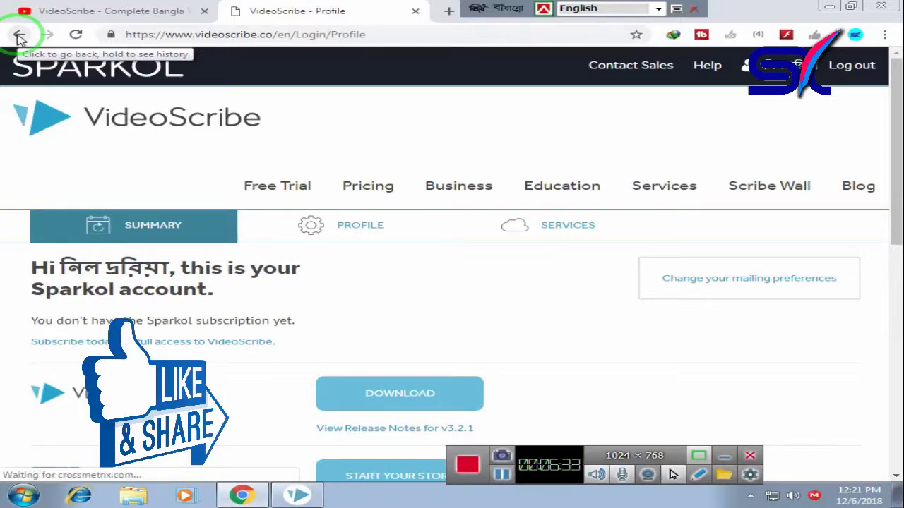
{"action": "left_click", "coordinate": [19, 37]}
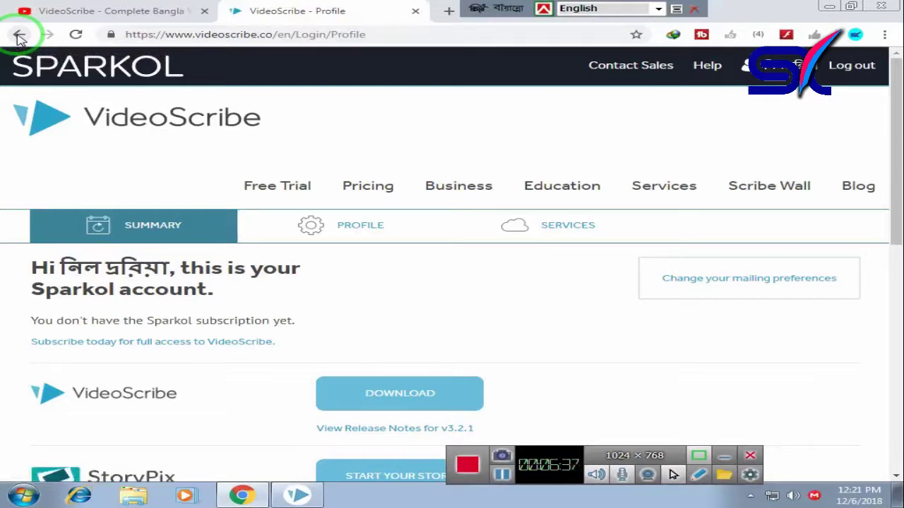
{"action": "scroll", "coordinate": [409, 216], "scroll_direction": "down", "scroll_amount": 5}
{"action": "scroll", "coordinate": [410, 217], "scroll_direction": "down", "scroll_amount": 1}
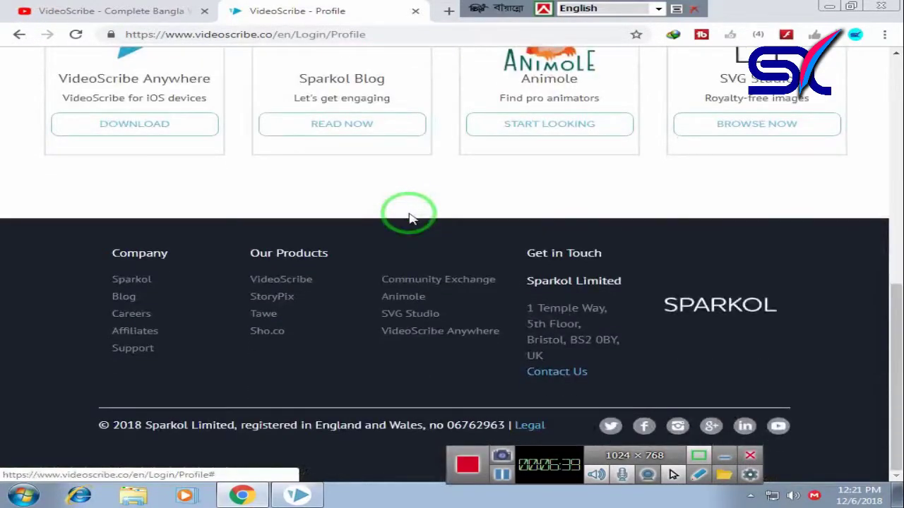
{"action": "scroll", "coordinate": [412, 217], "scroll_direction": "up", "scroll_amount": 4}
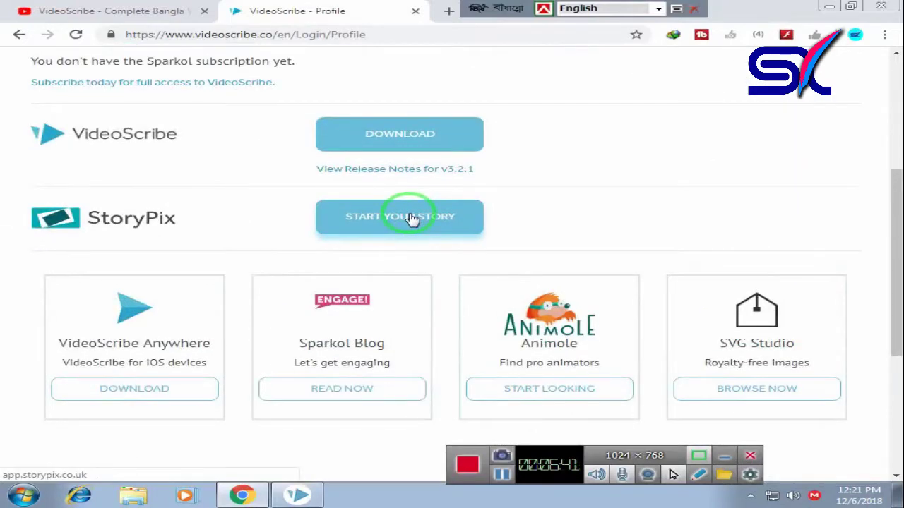
{"action": "scroll", "coordinate": [236, 255], "scroll_direction": "up", "scroll_amount": 4}
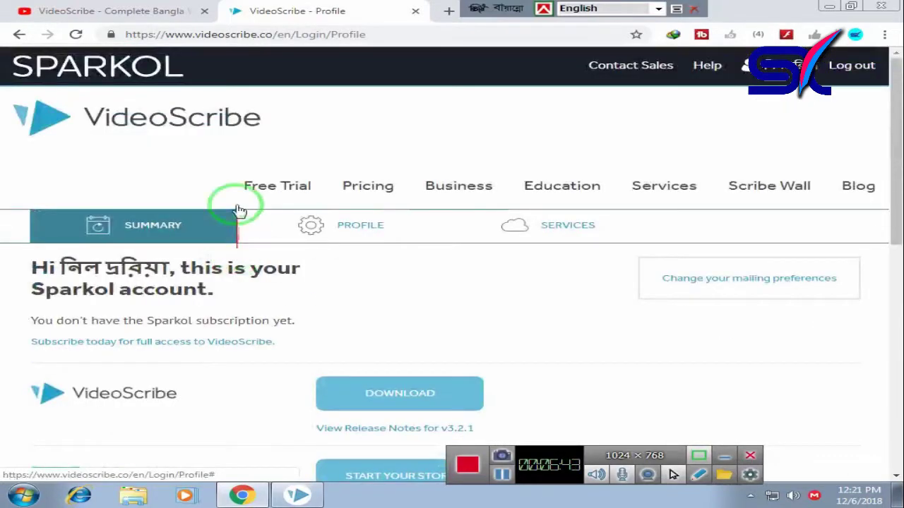